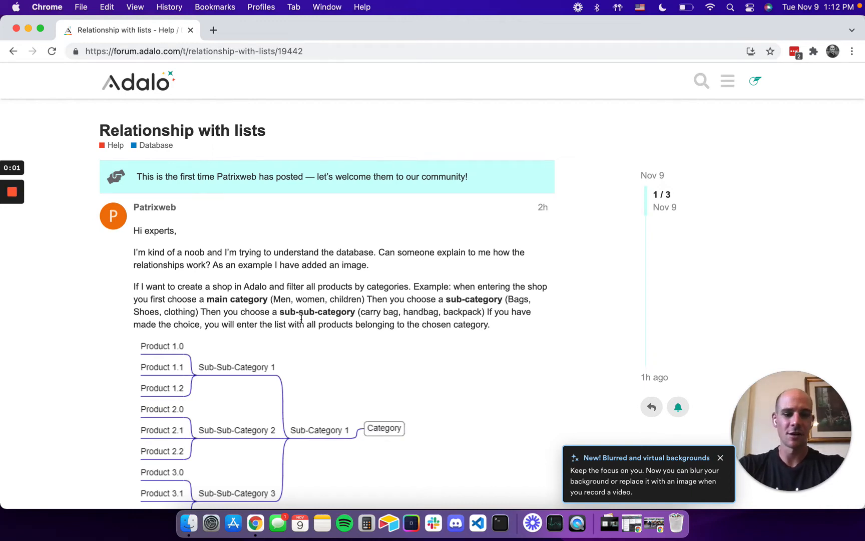
# Step: Review the forum post, highlighting the examples carry bag, handbag, backpack
pyautogui.click(721, 460)
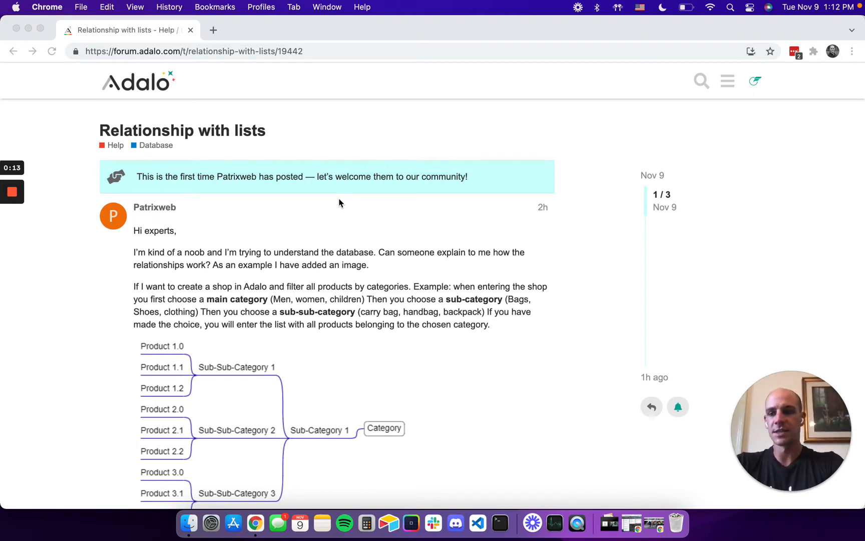
pyautogui.scroll(-1, 311, 260)
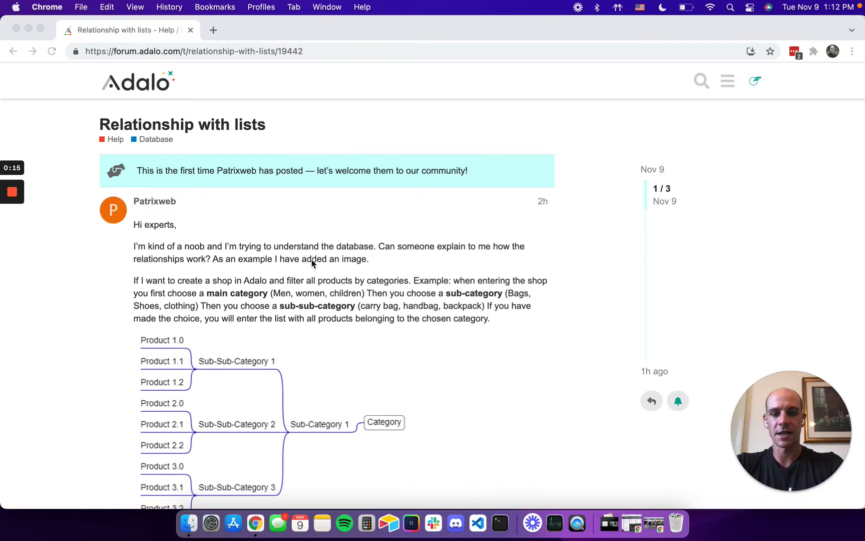
pyautogui.scroll(-5, 312, 260)
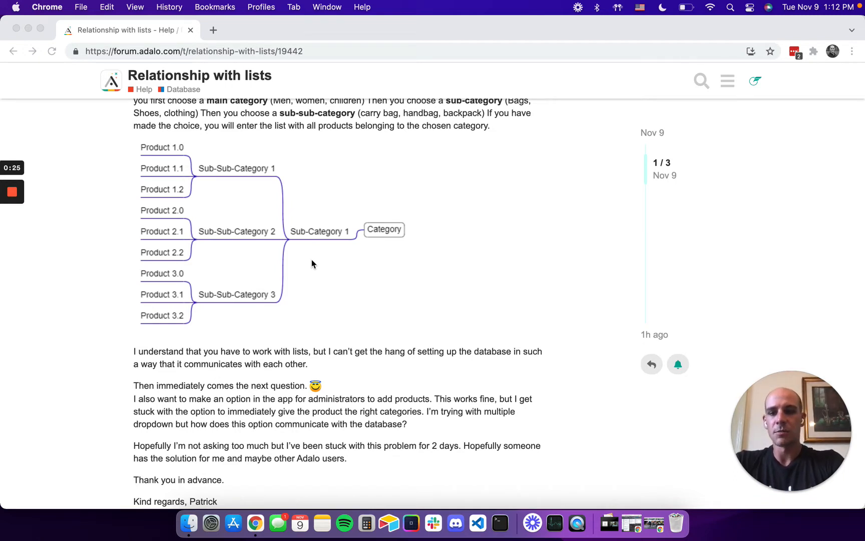
pyautogui.scroll(2, 312, 263)
pyautogui.scroll(2, 312, 263)
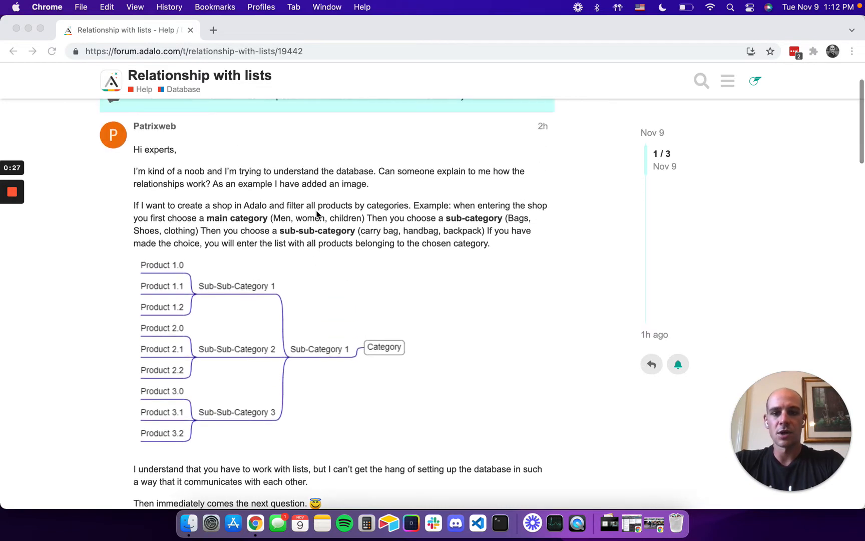
pyautogui.click(245, 222)
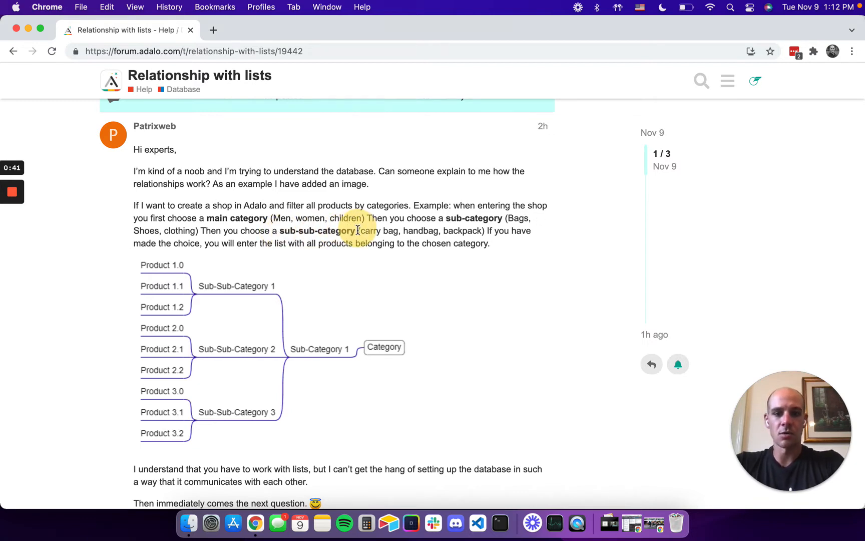
pyautogui.moveTo(374, 231); pyautogui.dragTo(484, 230)
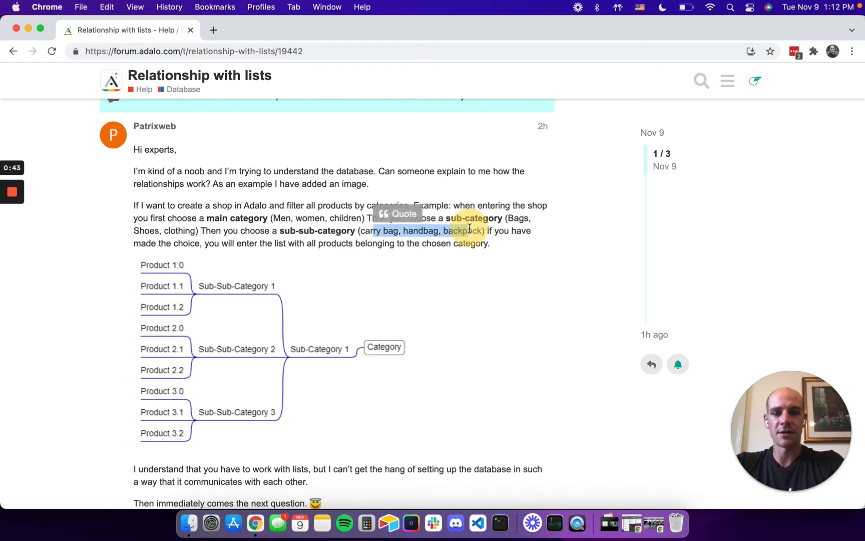
pyautogui.click(303, 218)
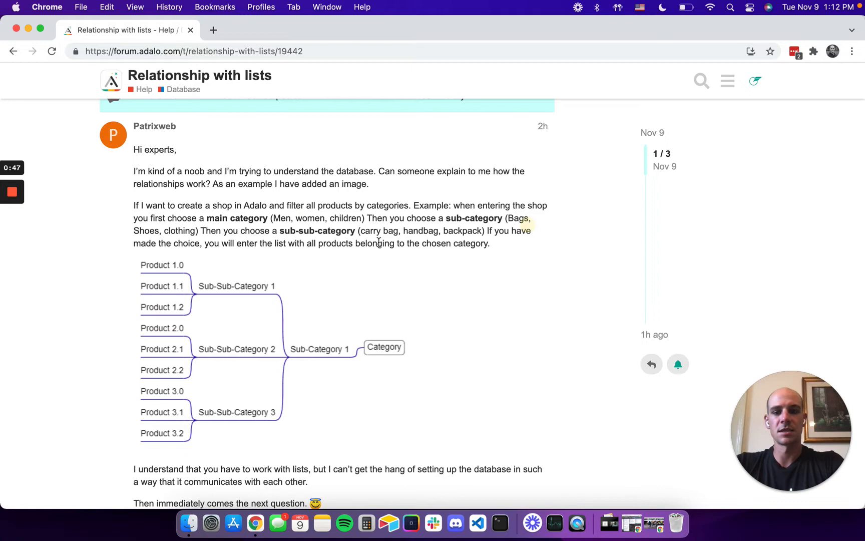
pyautogui.scroll(-2, 388, 364)
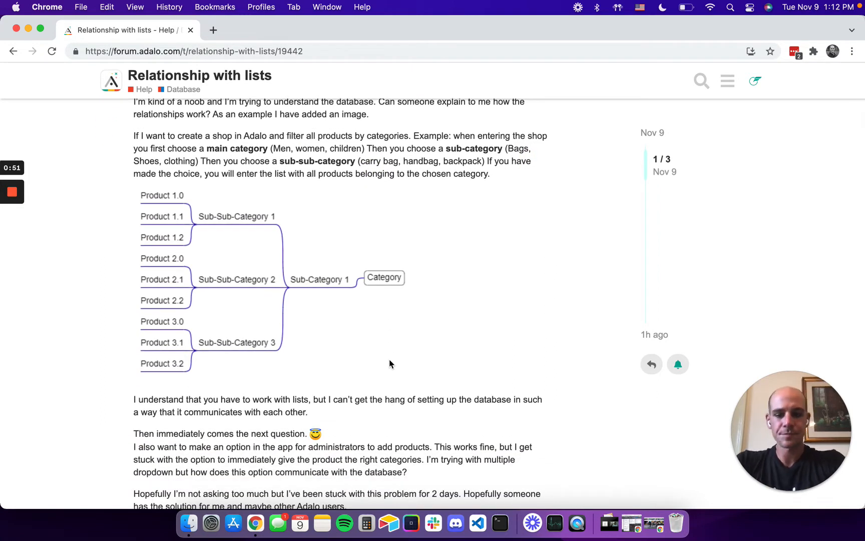
pyautogui.scroll(-1, 390, 359)
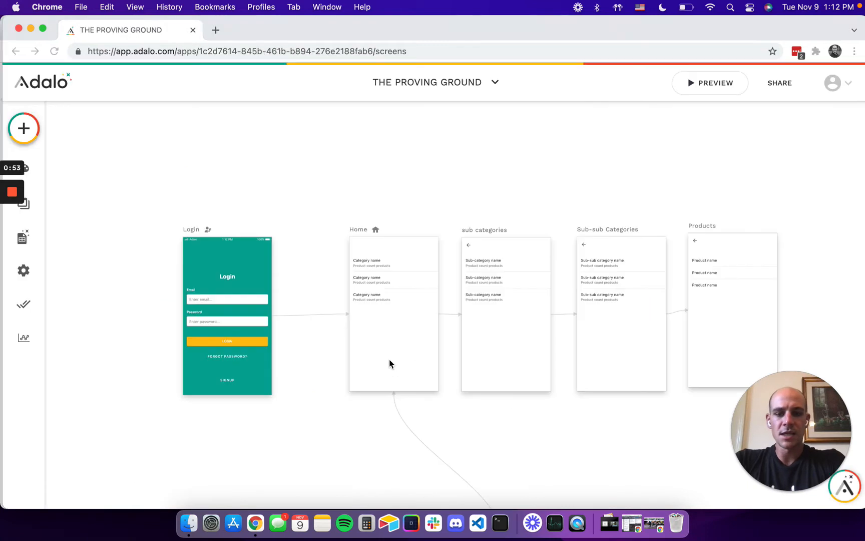
# Step: Switch to the Adalo builder, inspect the Products screen, then show the whole canvas and narrow the window
pyautogui.press('super+grave')
pyautogui.hscroll(4, 389, 364)
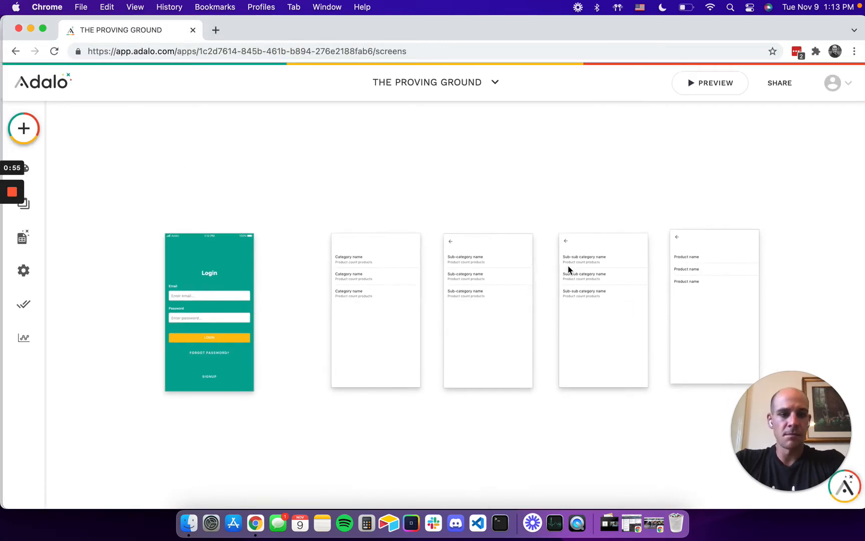
pyautogui.click(584, 229)
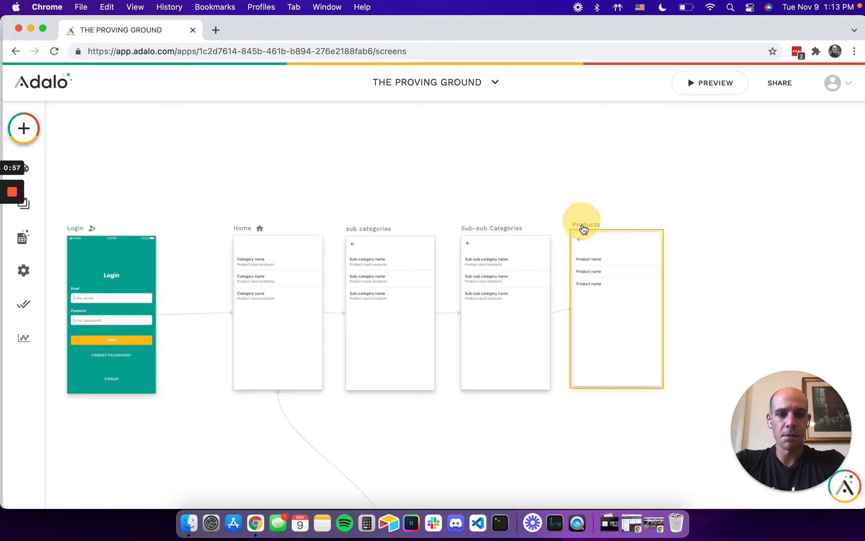
pyautogui.moveTo(583, 230); pyautogui.dragTo(579, 228)
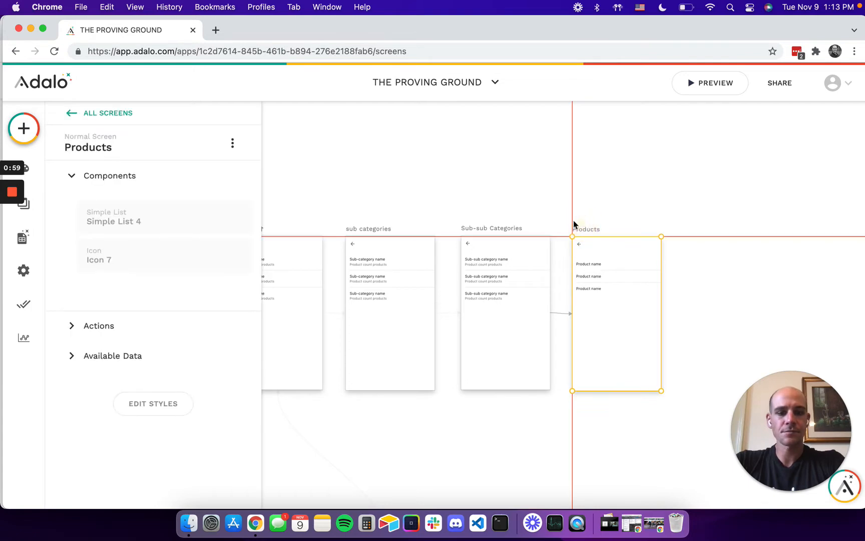
pyautogui.click(346, 164)
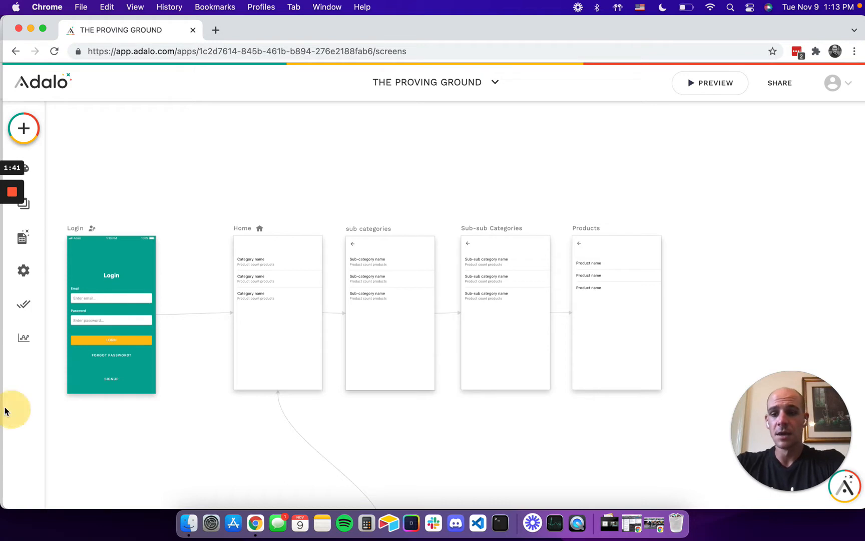
pyautogui.moveTo(2, 406); pyautogui.dragTo(35, 399)
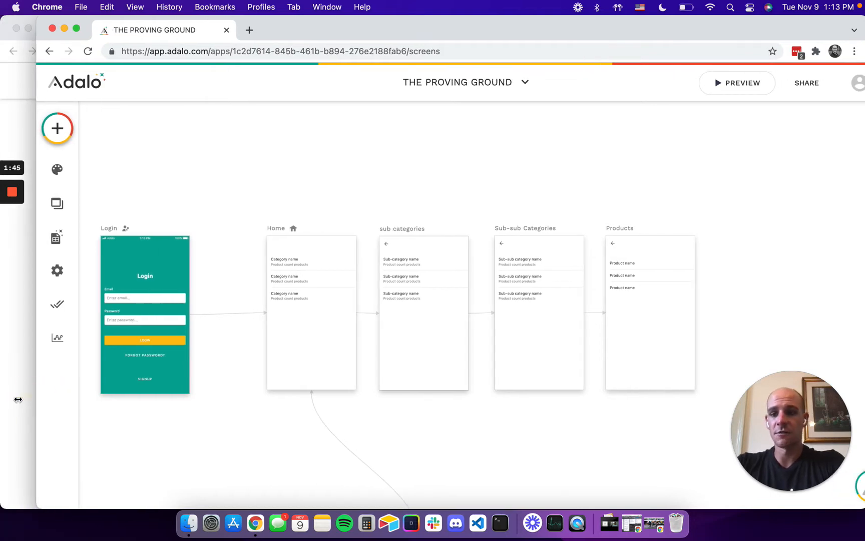
pyautogui.click(15, 399)
pyautogui.scroll(-1, 212, 363)
pyautogui.scroll(-2, 212, 363)
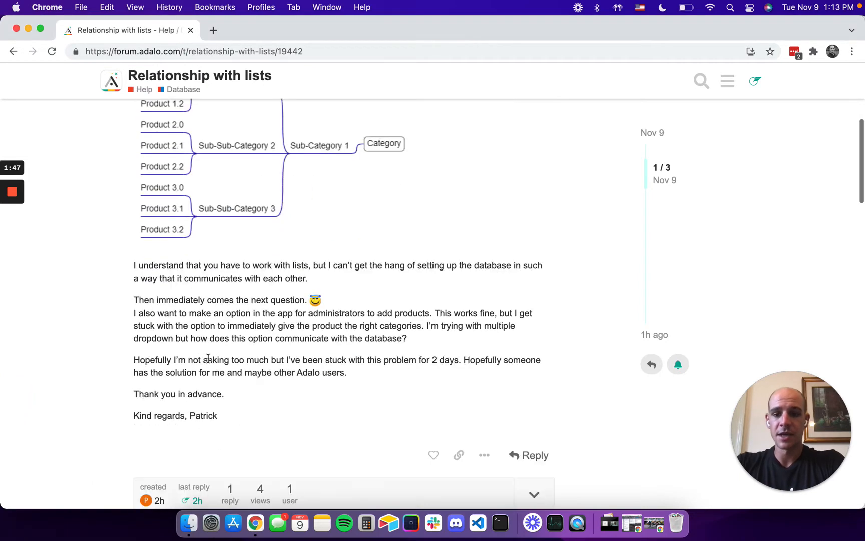
pyautogui.scroll(-10, 209, 363)
pyautogui.scroll(-5, 209, 363)
pyautogui.scroll(-2, 209, 358)
pyautogui.scroll(1, 247, 273)
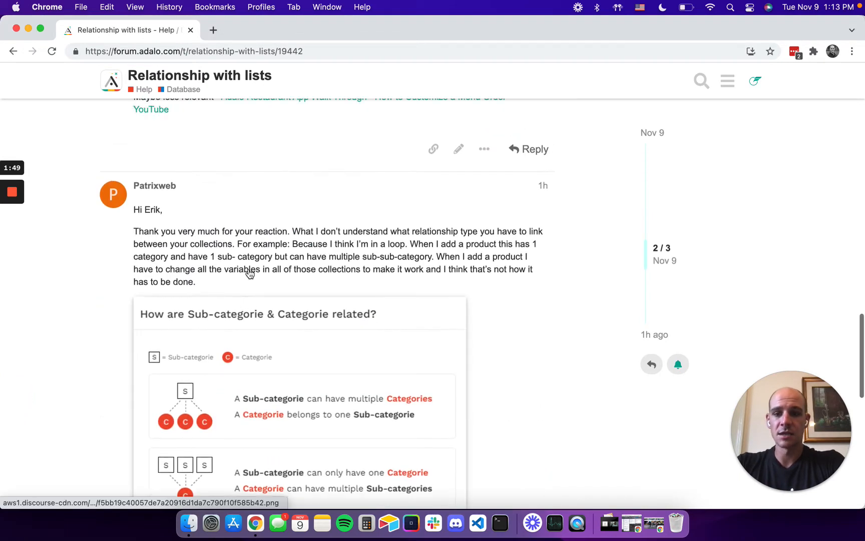
pyautogui.scroll(8, 249, 274)
pyautogui.scroll(2, 249, 274)
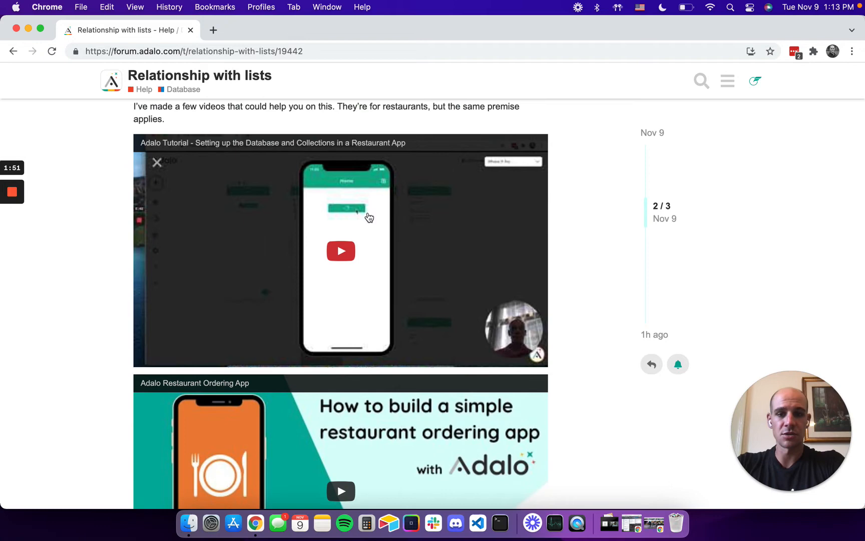
pyautogui.scroll(-10, 341, 169)
pyautogui.scroll(-1, 341, 170)
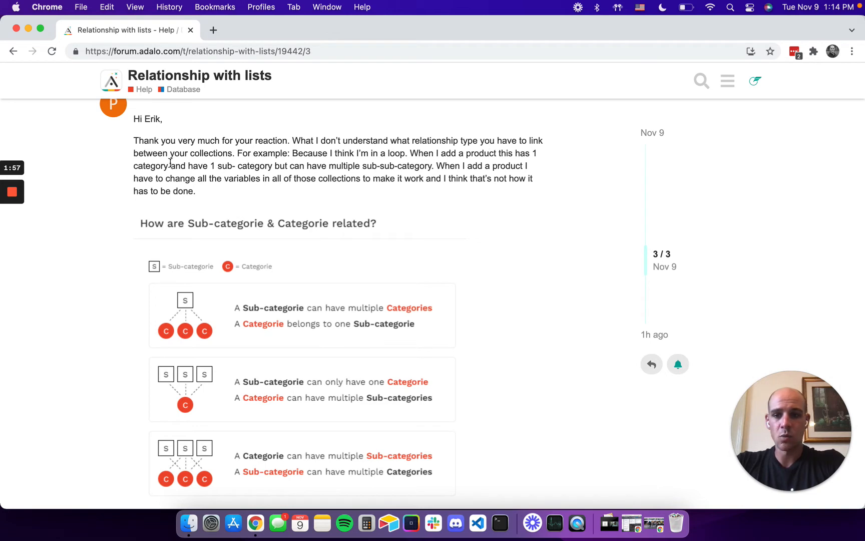
pyautogui.click(232, 166)
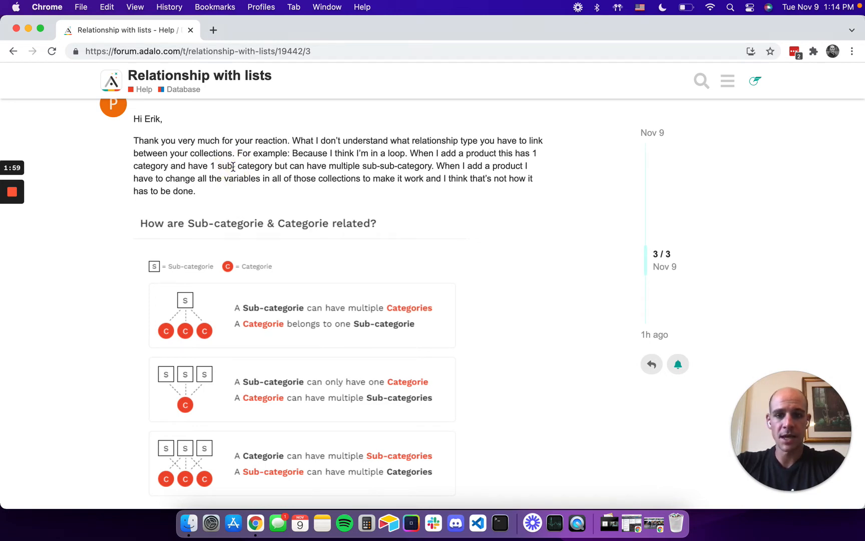
pyautogui.click(332, 166)
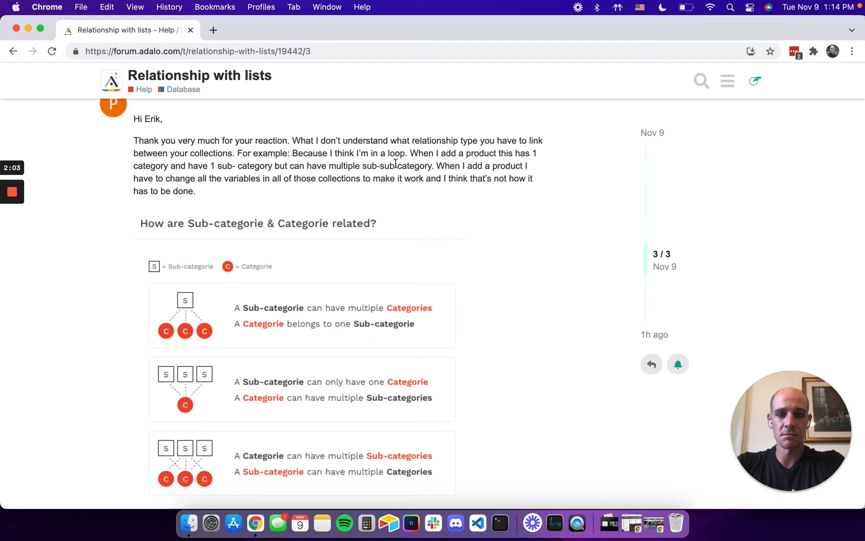
pyautogui.press('super+grave')
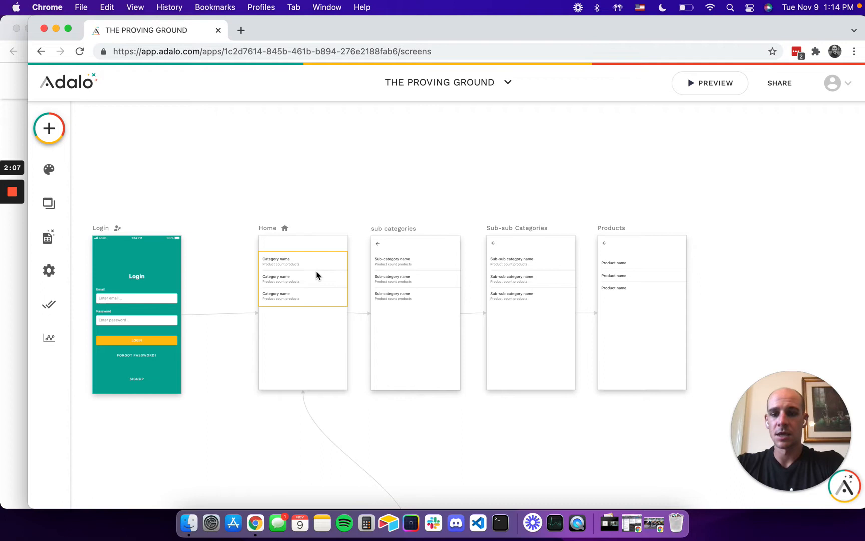
# Step: Show the database collections and review the categories collection's properties
pyautogui.click(58, 237)
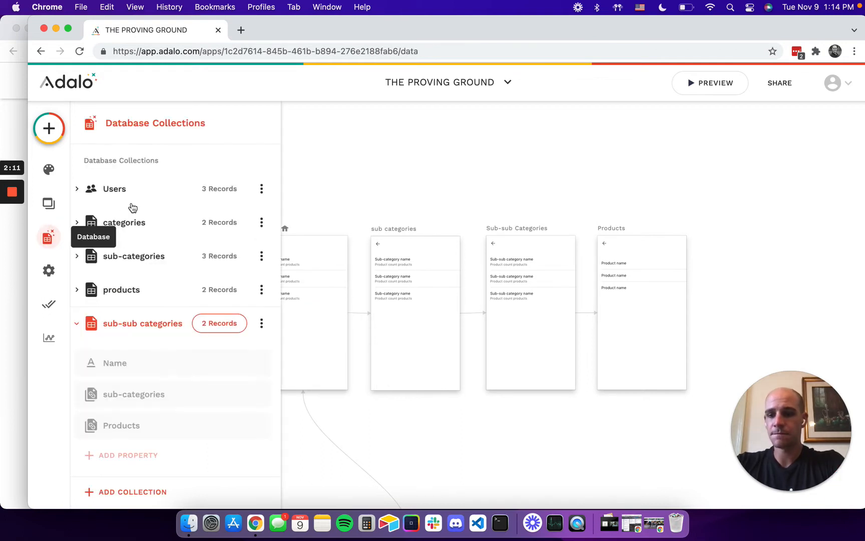
pyautogui.click(82, 324)
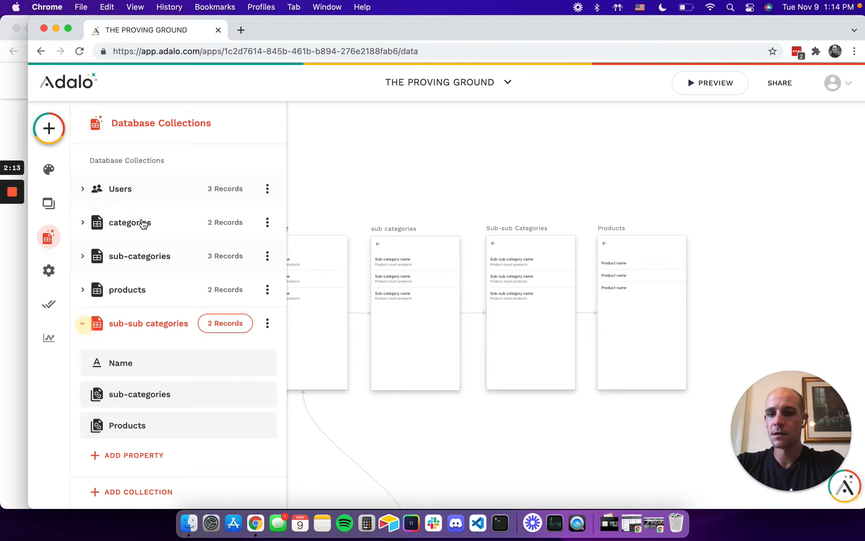
pyautogui.click(139, 232)
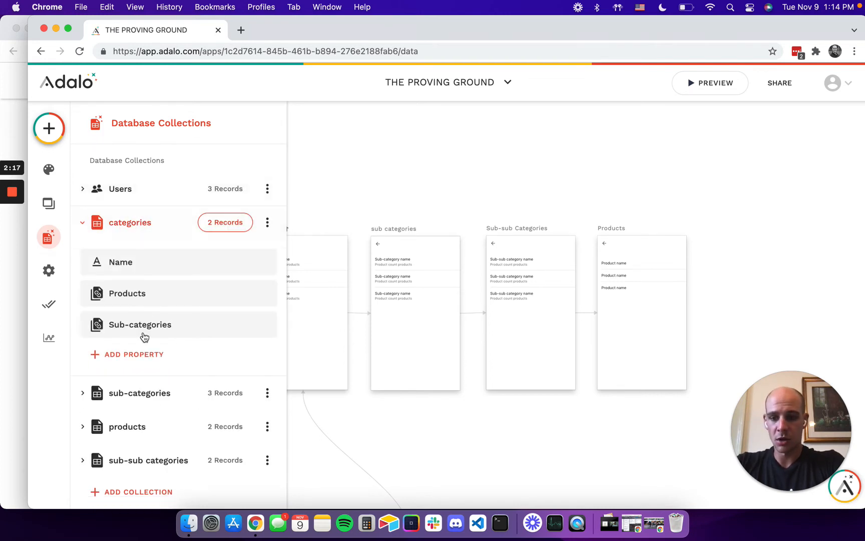
pyautogui.scroll(-1, 143, 337)
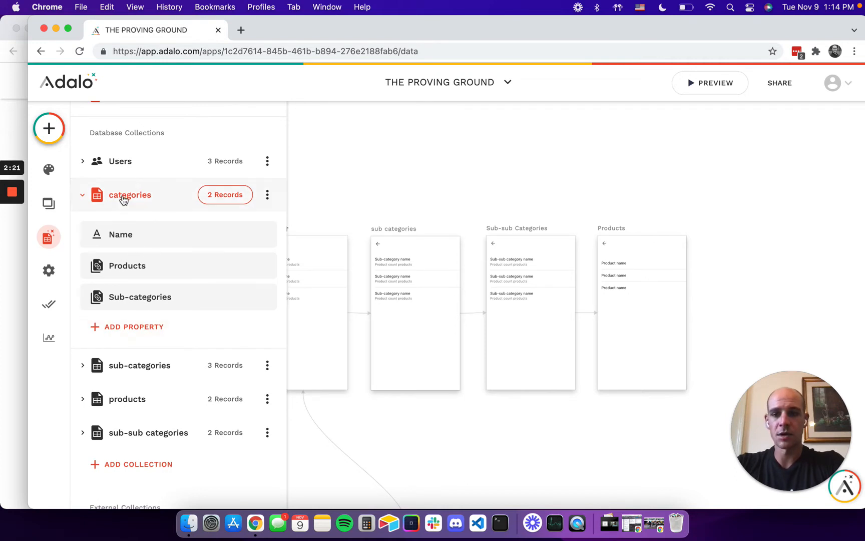
pyautogui.click(124, 197)
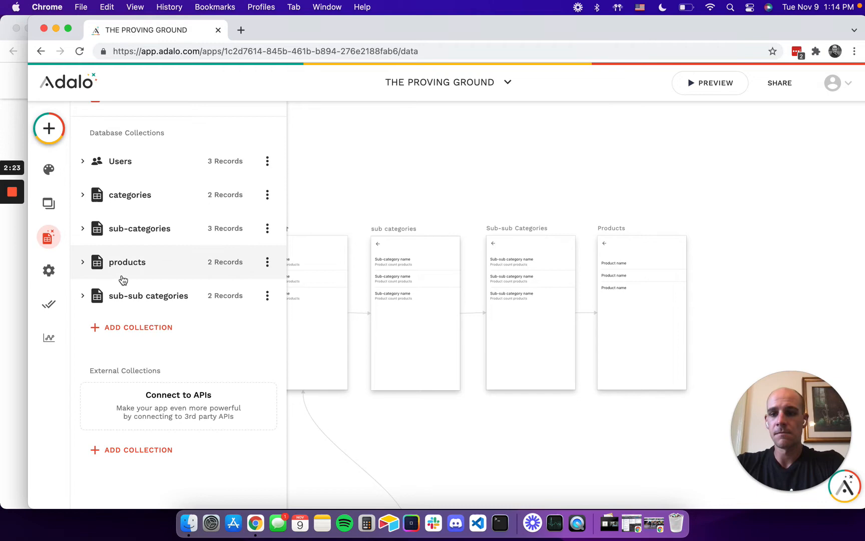
# Step: Review the relationship properties of the sub-categories, sub-sub categories and products collections
pyautogui.click(119, 231)
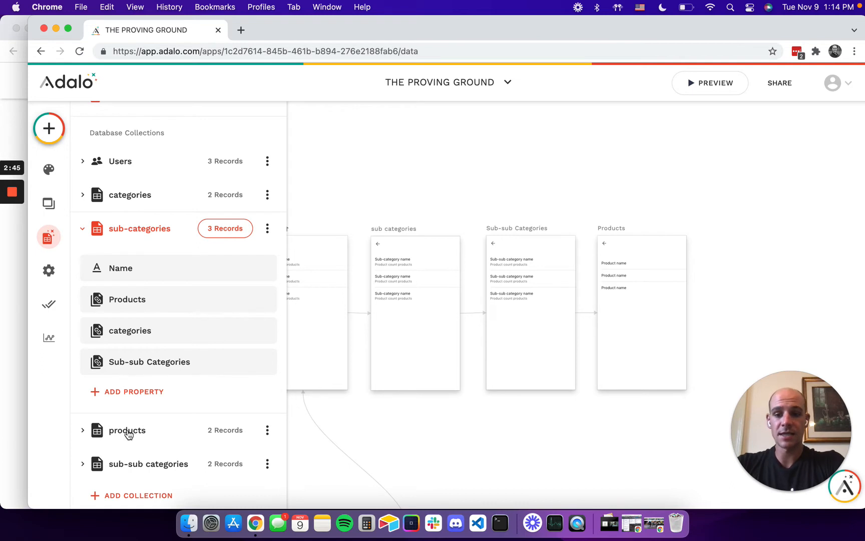
pyautogui.click(129, 465)
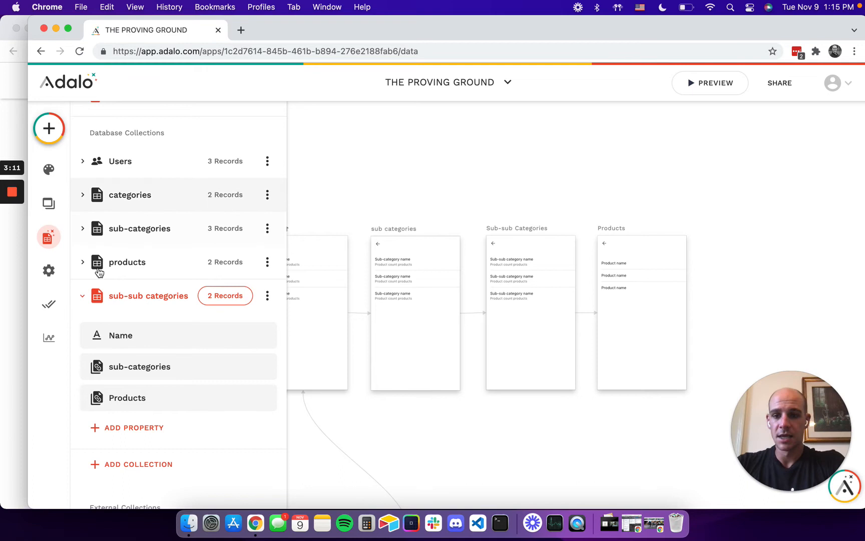
pyautogui.click(99, 265)
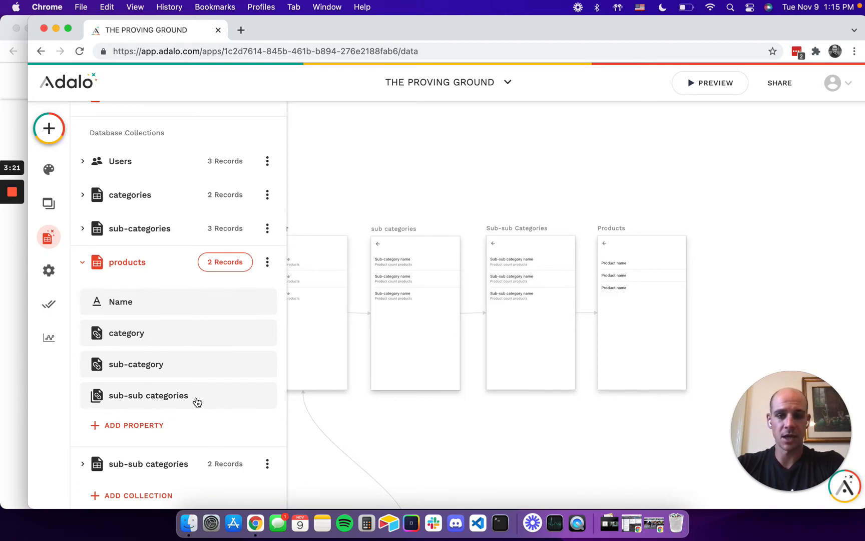
# Step: Leave the database panel and launch the app preview in an iPhone 11 Pro frame
pyautogui.click(456, 414)
pyautogui.click(699, 84)
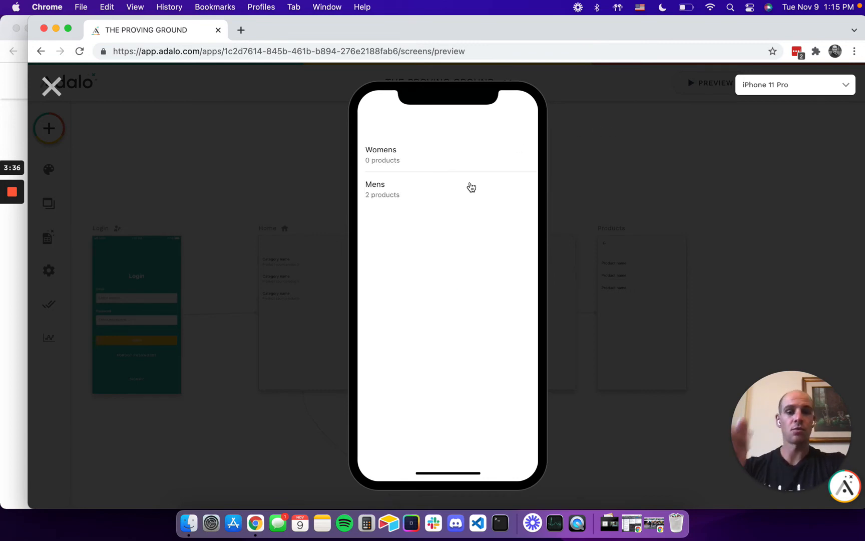
# Step: Check the Mens category shows empty sub-categories in the preview, then close the preview
pyautogui.click(406, 196)
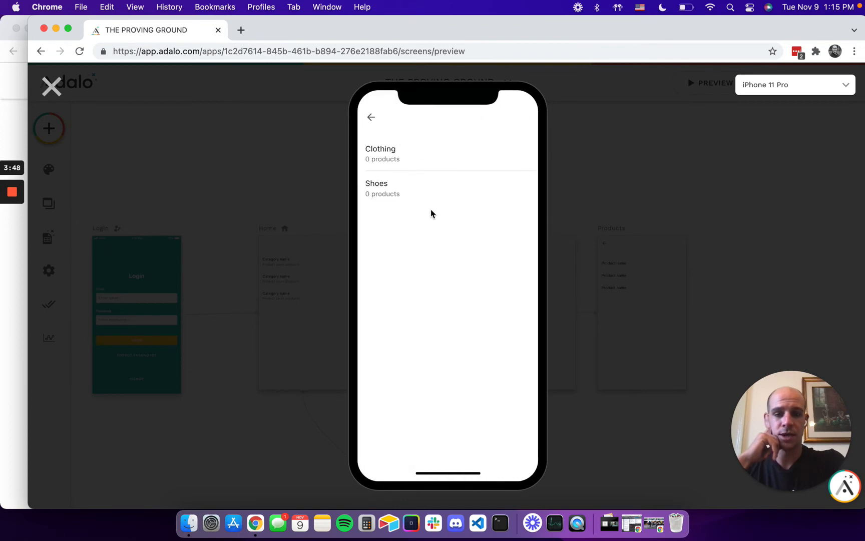
pyautogui.click(51, 86)
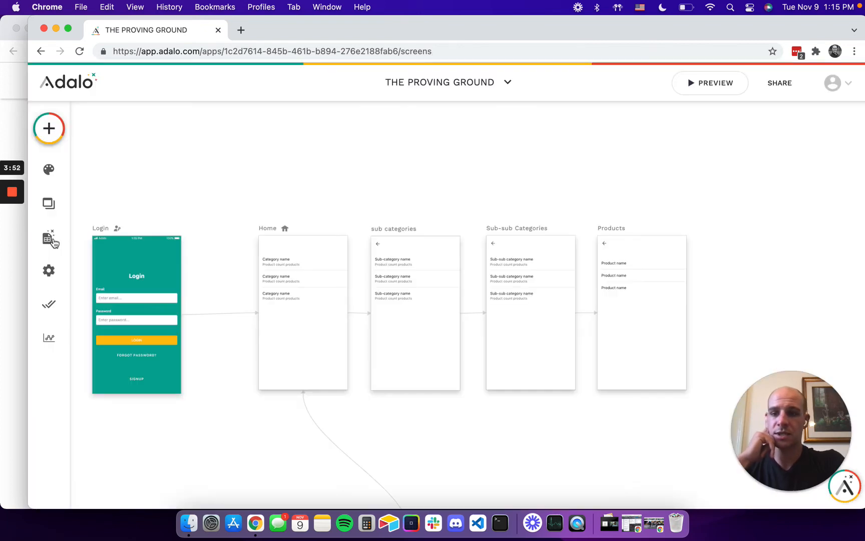
# Step: Show the products collection's 2 records, Backpack 2 and Backpack 1
pyautogui.click(50, 239)
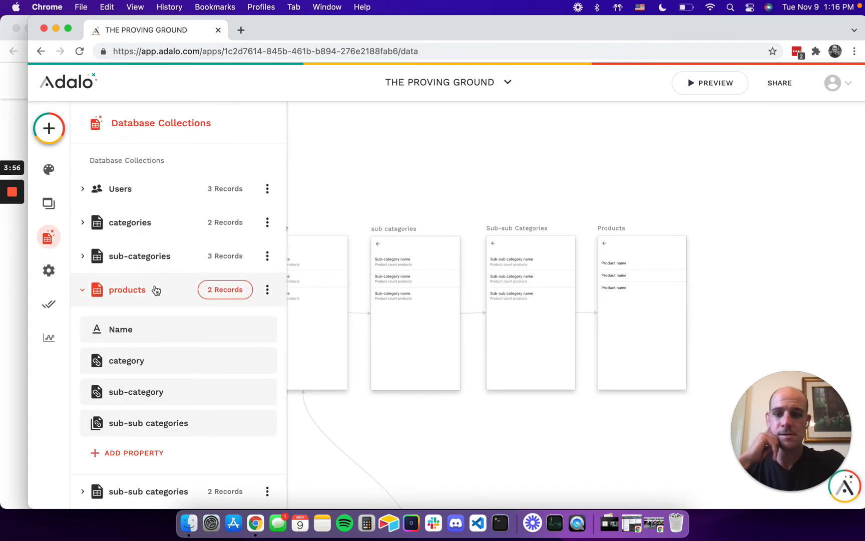
pyautogui.scroll(-2, 156, 290)
pyautogui.scroll(-2, 178, 300)
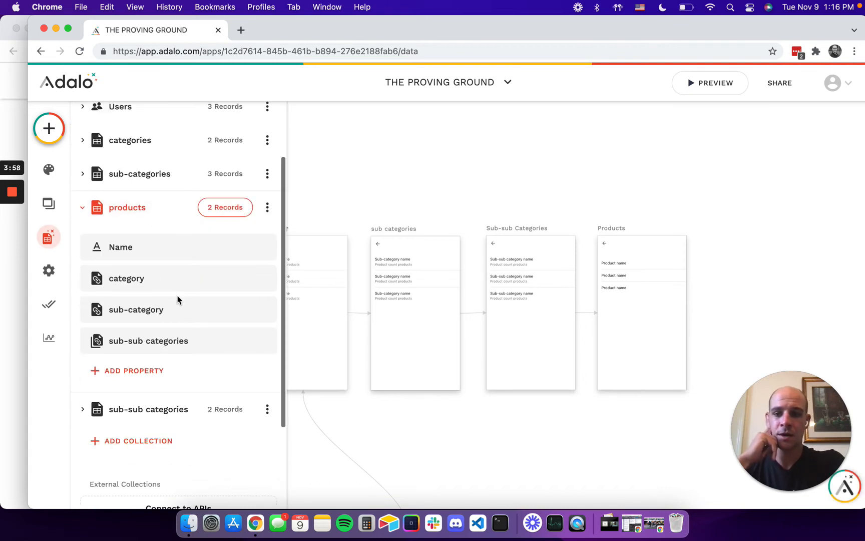
pyautogui.click(219, 212)
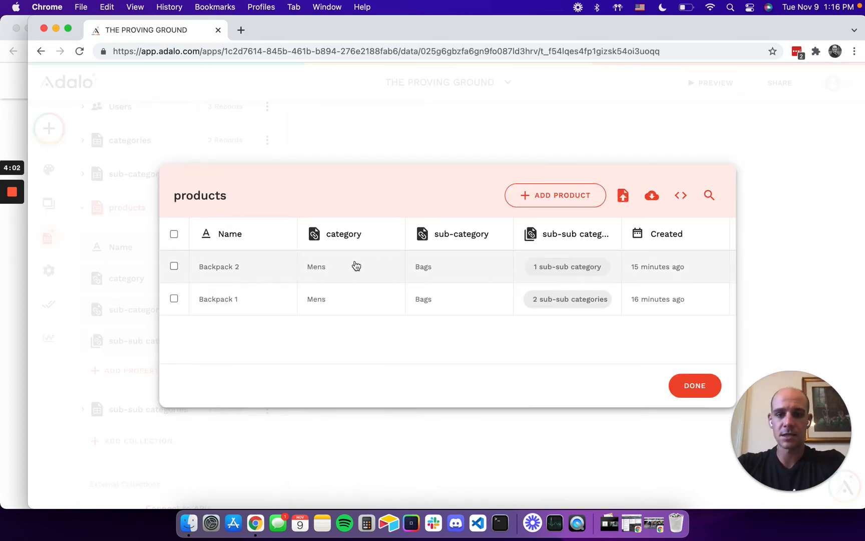
# Step: Set Backpack 2's category to Womens and save it
pyautogui.click(354, 264)
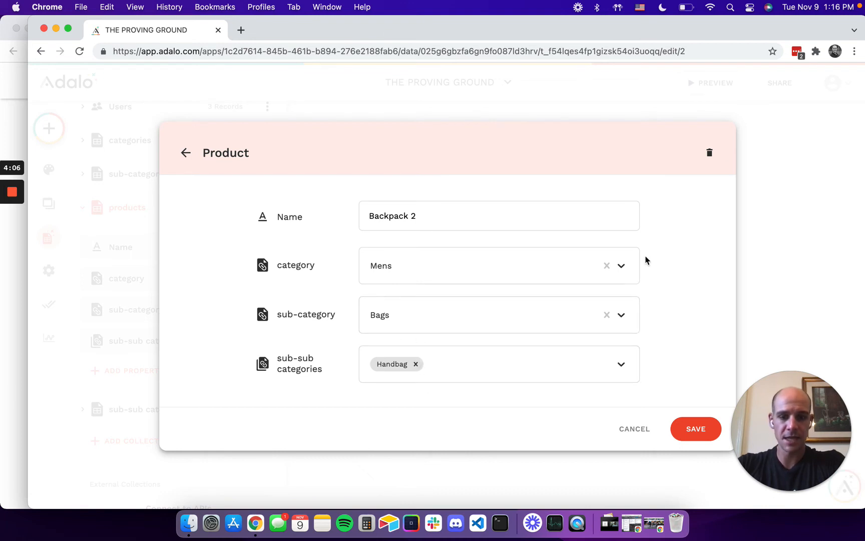
pyautogui.click(606, 267)
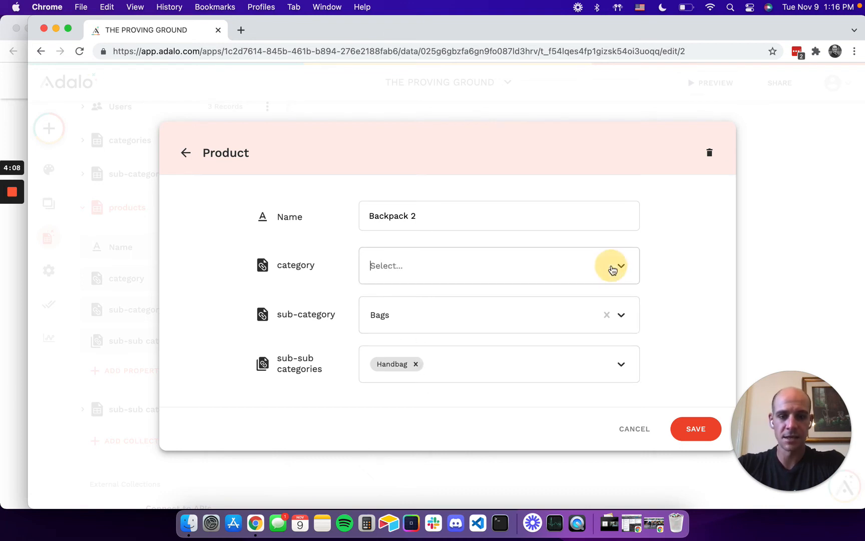
pyautogui.click(610, 269)
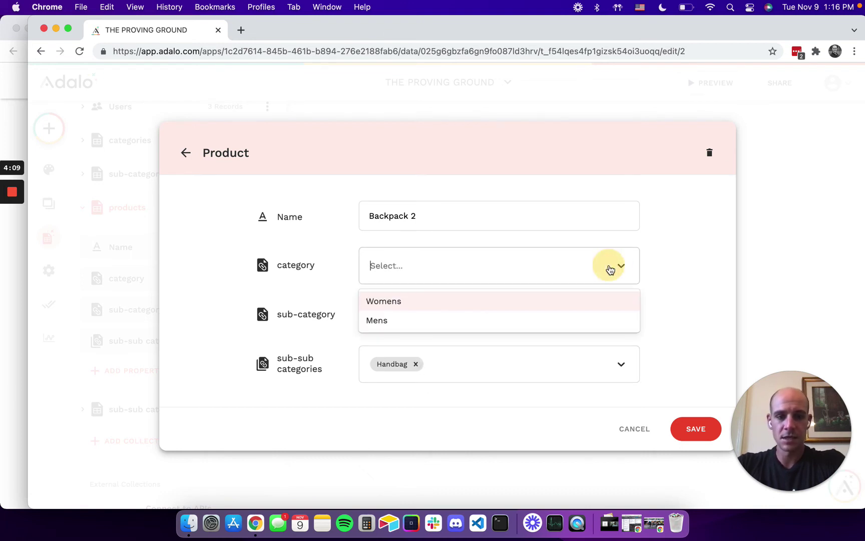
pyautogui.click(549, 306)
pyautogui.click(688, 437)
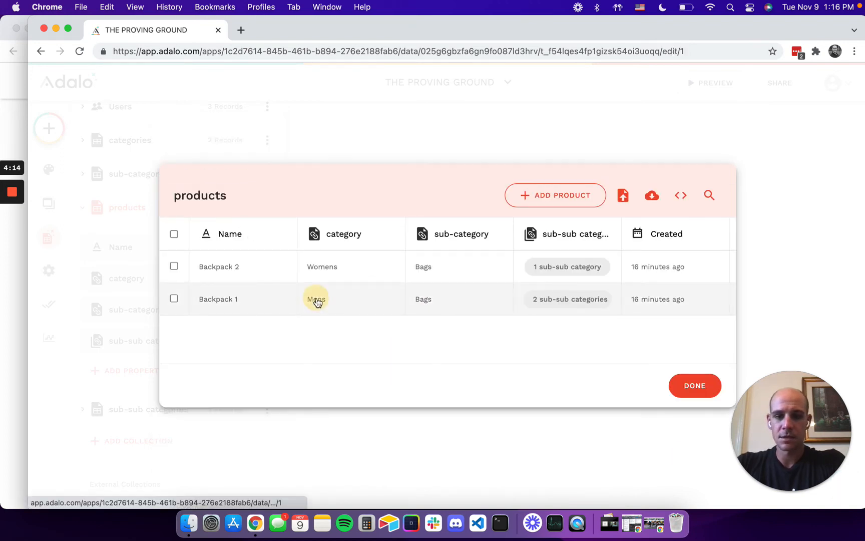
# Step: Set Backpack 1's category to Womens, save, finish editing records and relaunch the preview
pyautogui.click(316, 299)
pyautogui.click(417, 271)
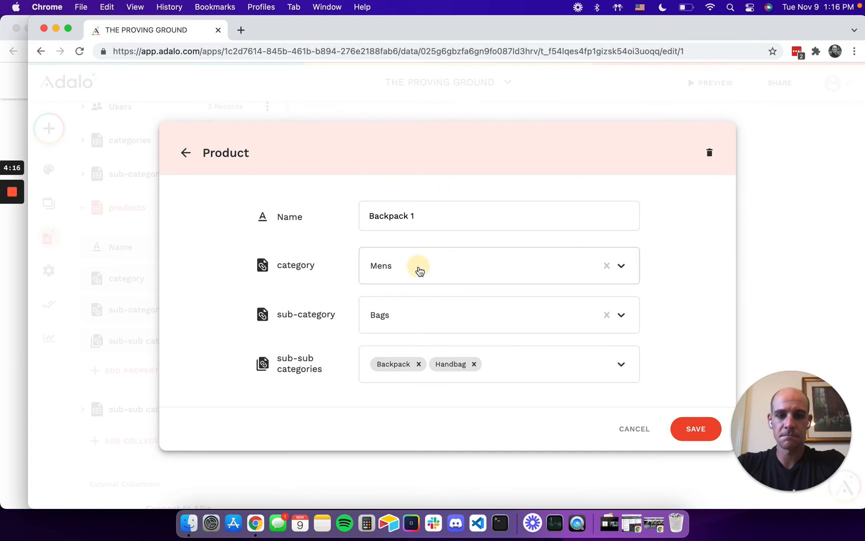
pyautogui.click(415, 300)
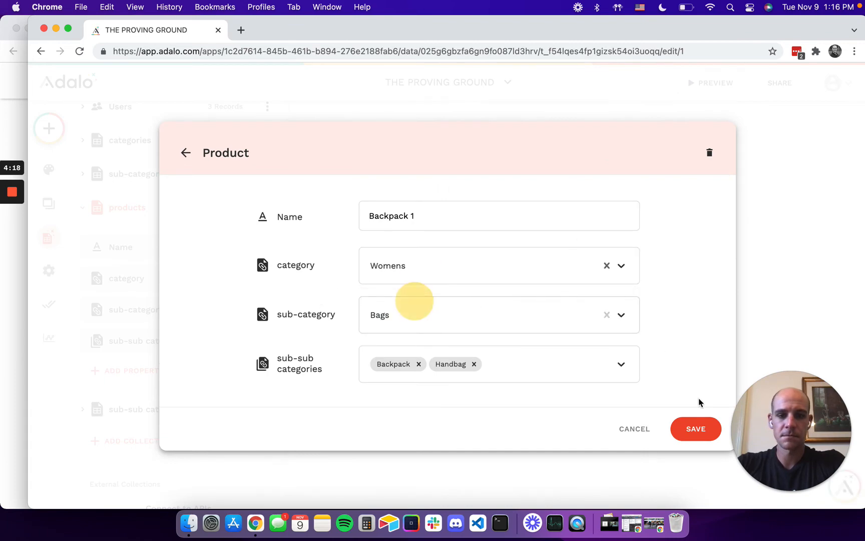
pyautogui.click(691, 430)
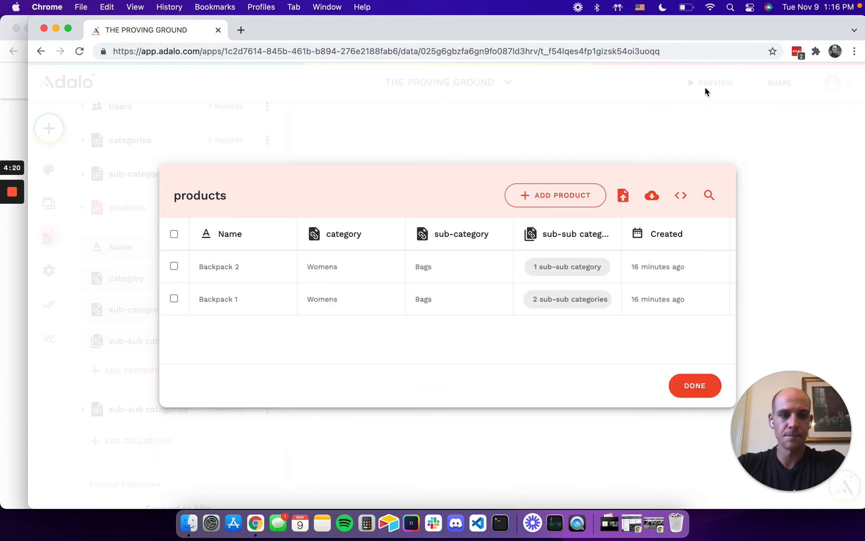
pyautogui.click(698, 399)
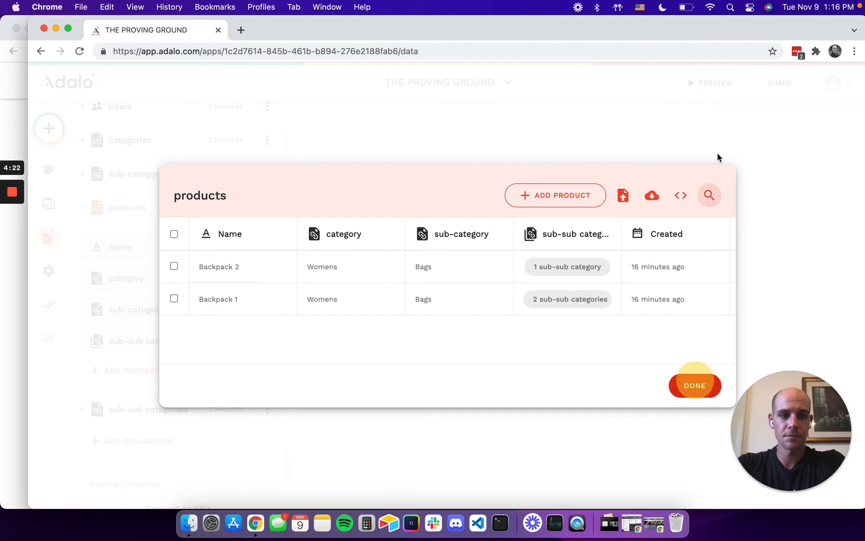
pyautogui.click(705, 92)
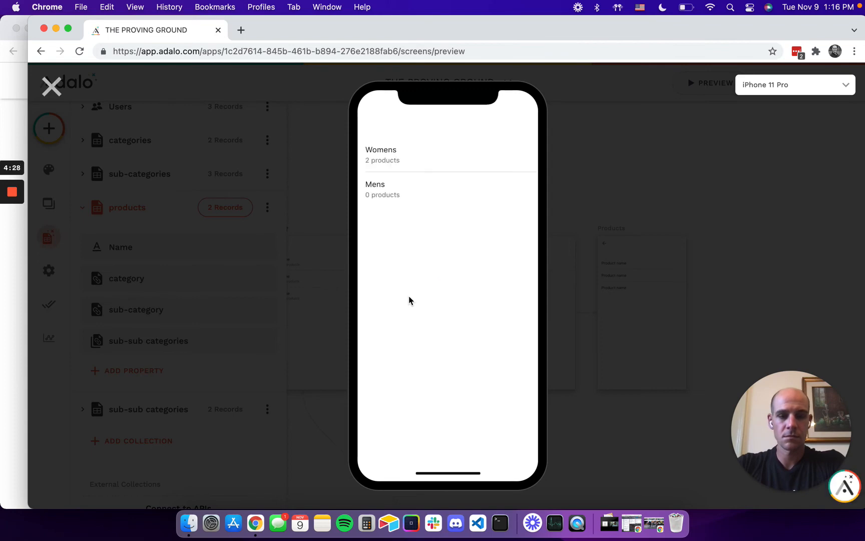
# Step: Compare the Womens and Mens categories' sub-category lists in the preview
pyautogui.click(388, 164)
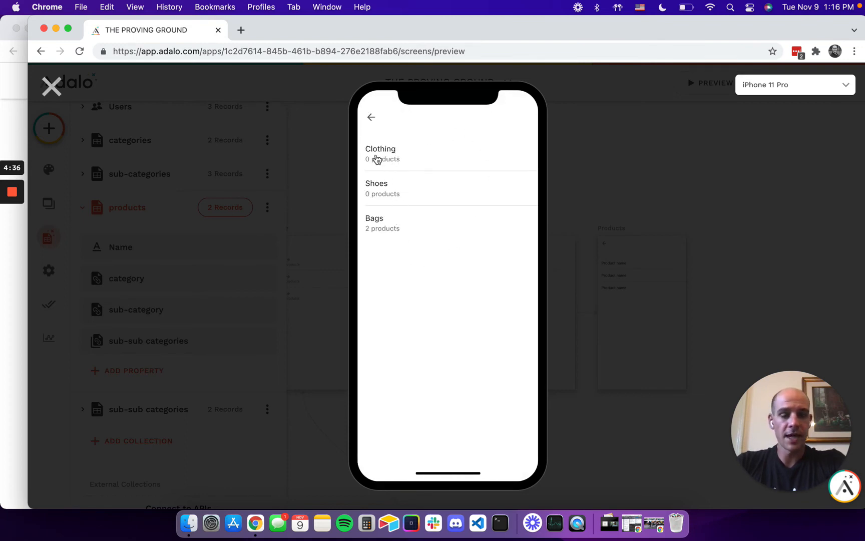
pyautogui.click(371, 122)
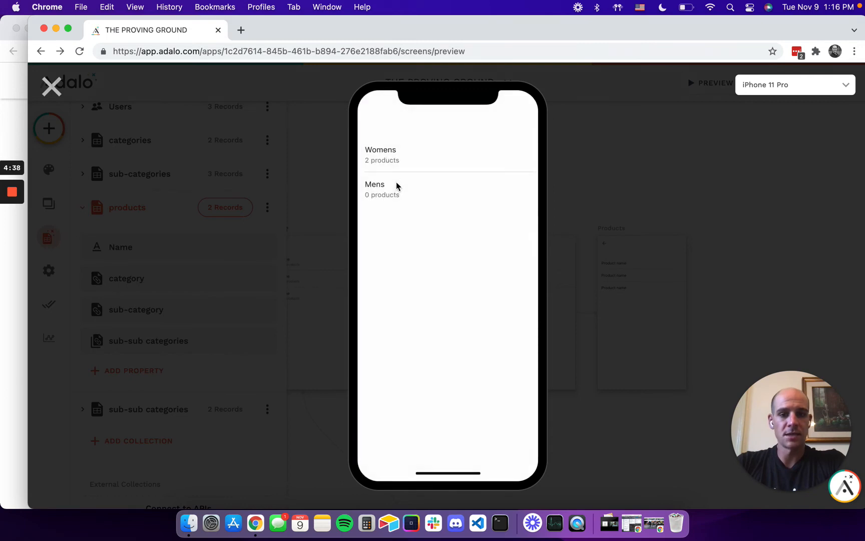
pyautogui.click(396, 191)
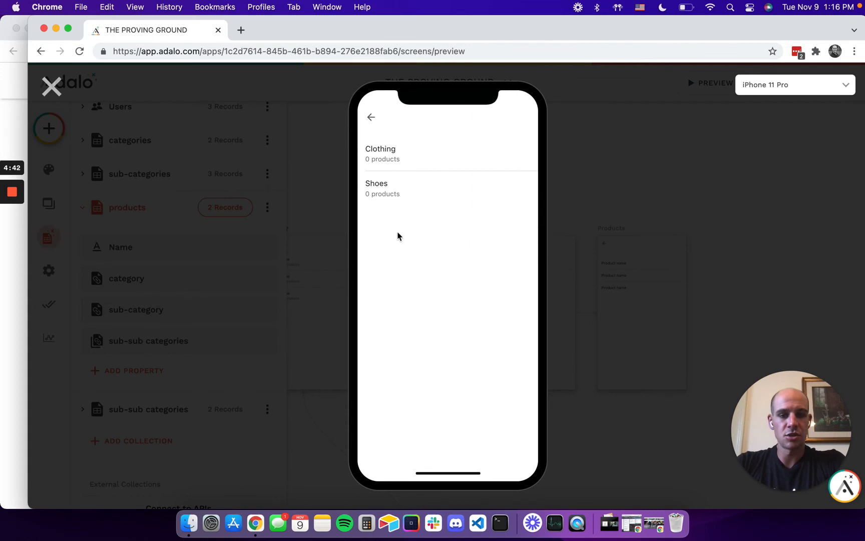
pyautogui.click(370, 117)
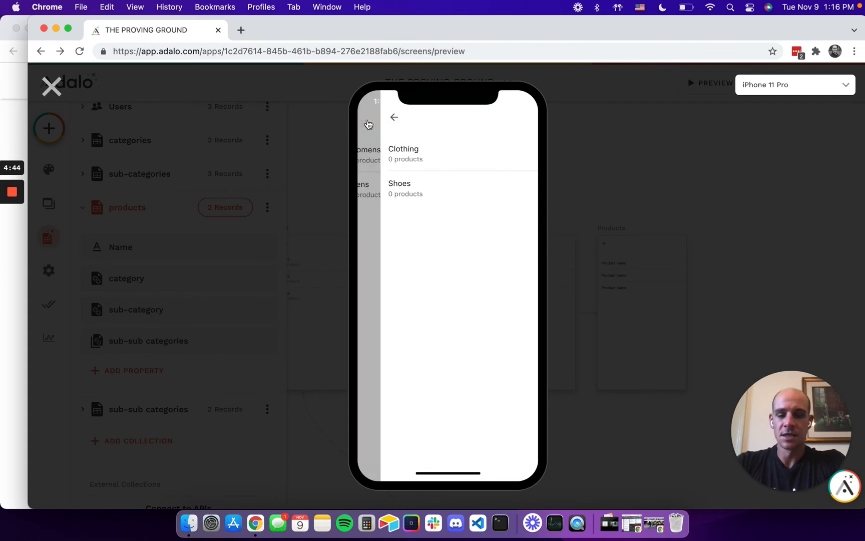
# Step: Drill from Womens through Bags into the Handbag and Backpack product lists, then close the preview
pyautogui.click(390, 160)
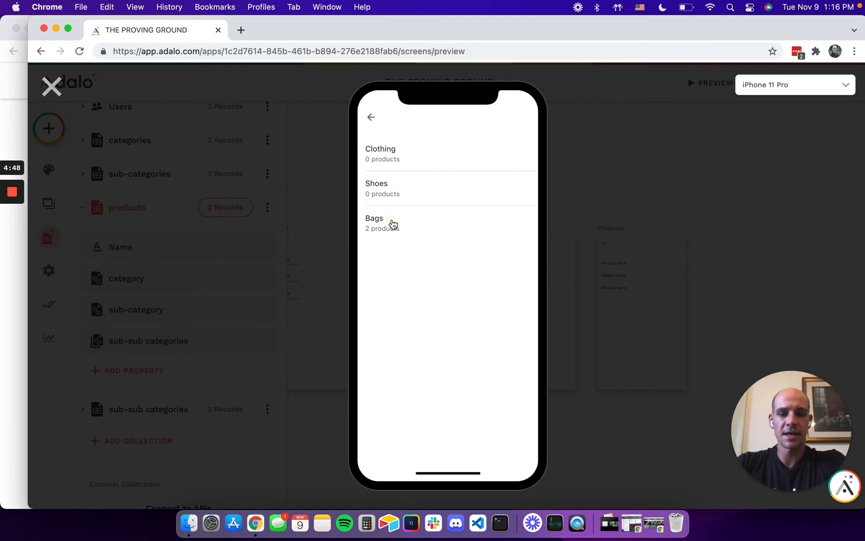
pyautogui.click(392, 224)
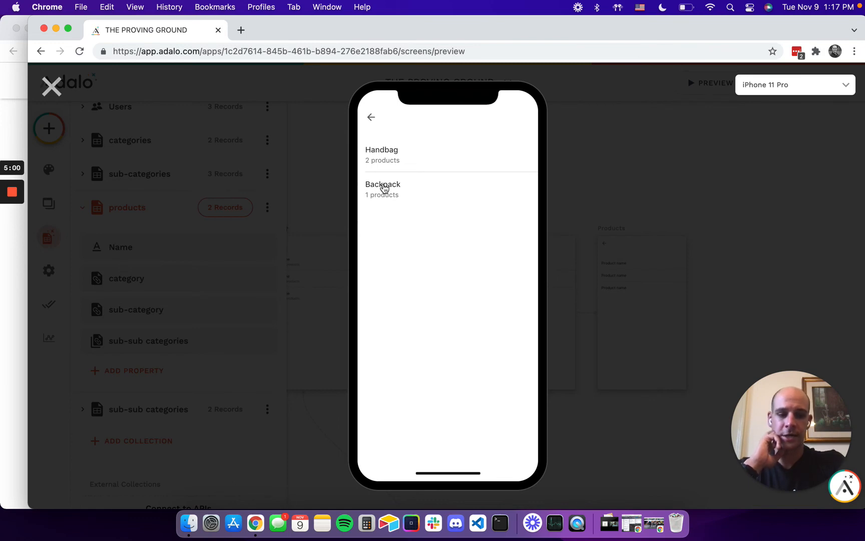
pyautogui.click(379, 163)
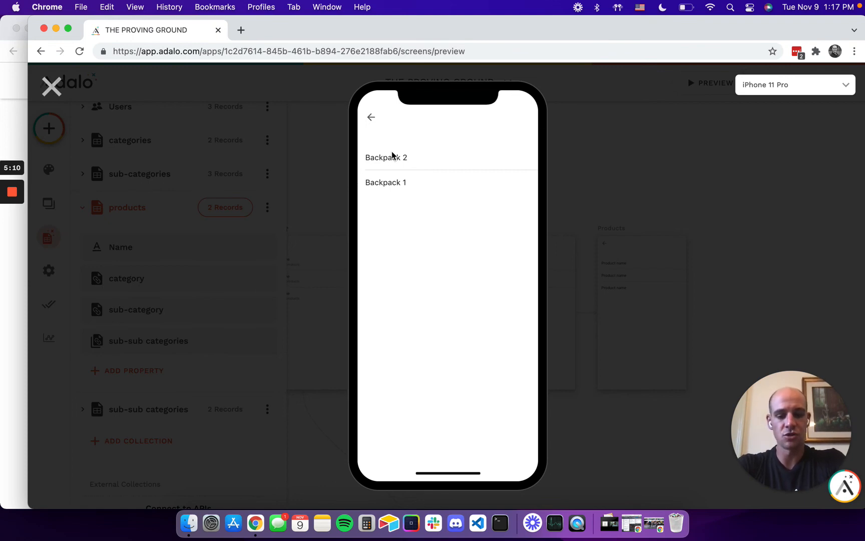
pyautogui.click(368, 119)
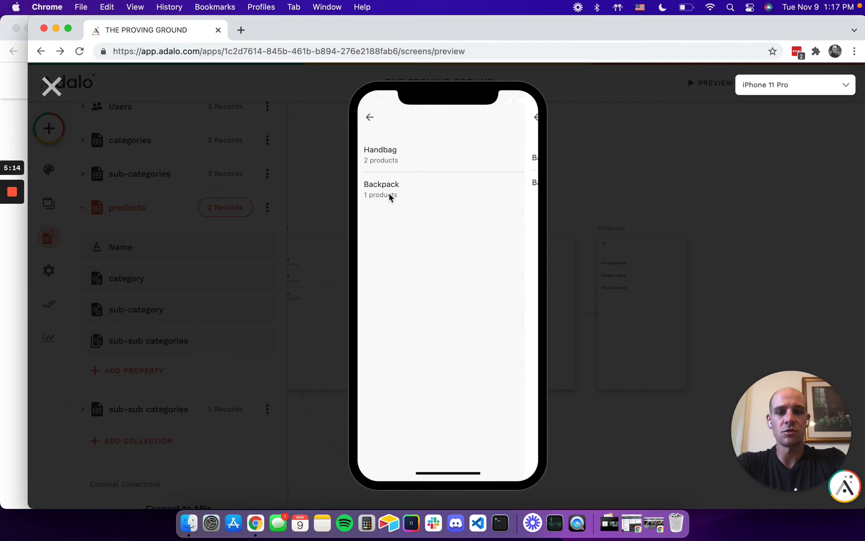
pyautogui.click(387, 193)
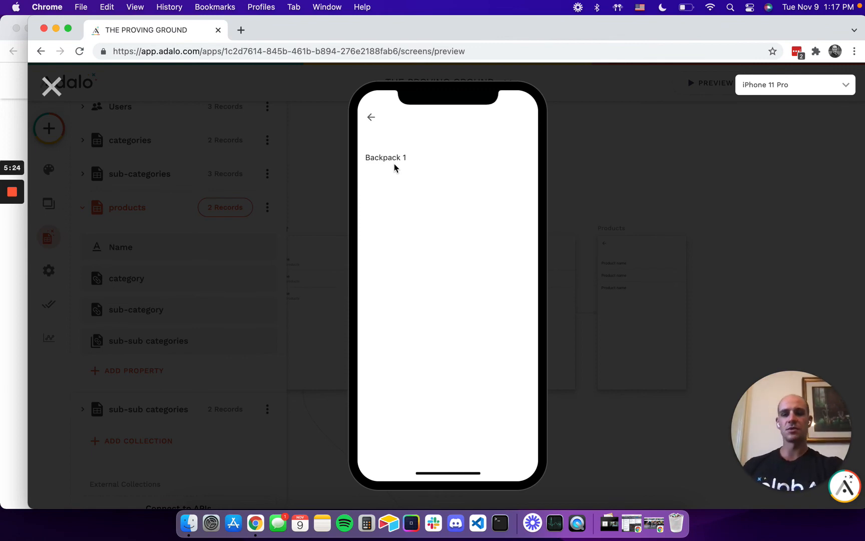
pyautogui.click(54, 87)
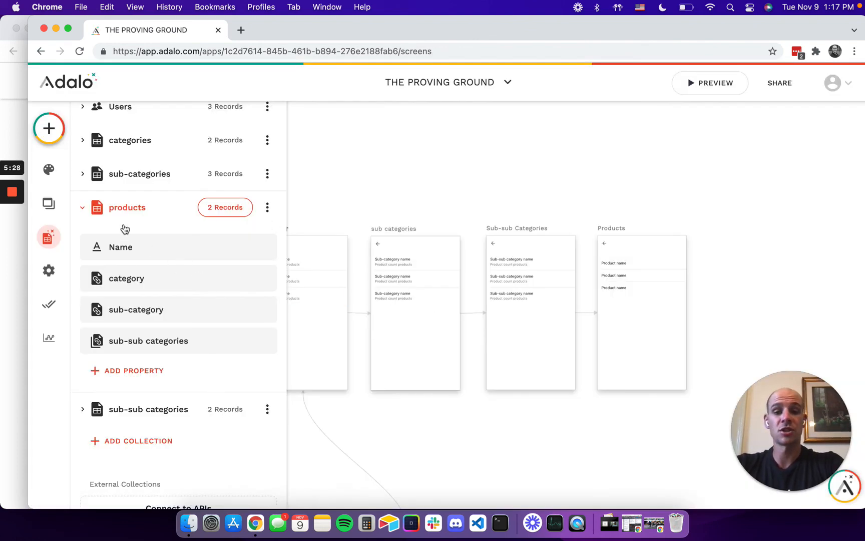
# Step: Collapse products and inspect the categories and sub-categories collections' relationship properties
pyautogui.click(109, 207)
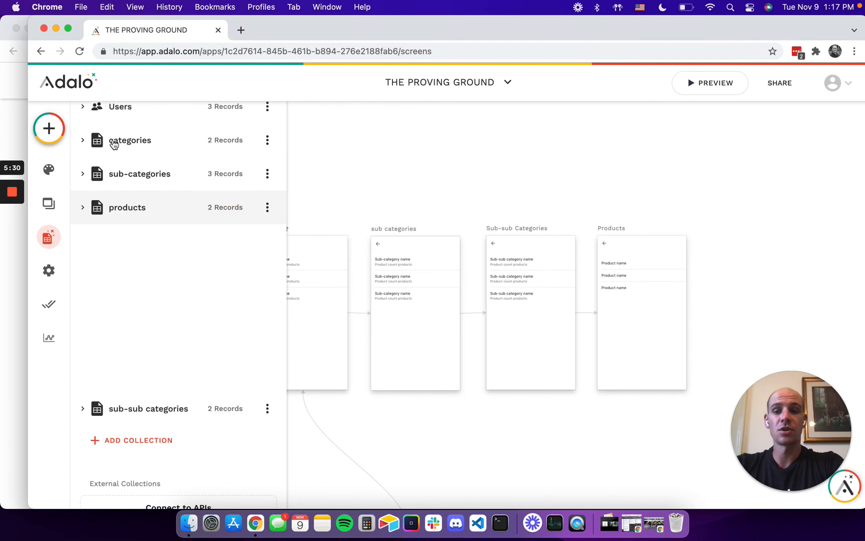
pyautogui.click(111, 190)
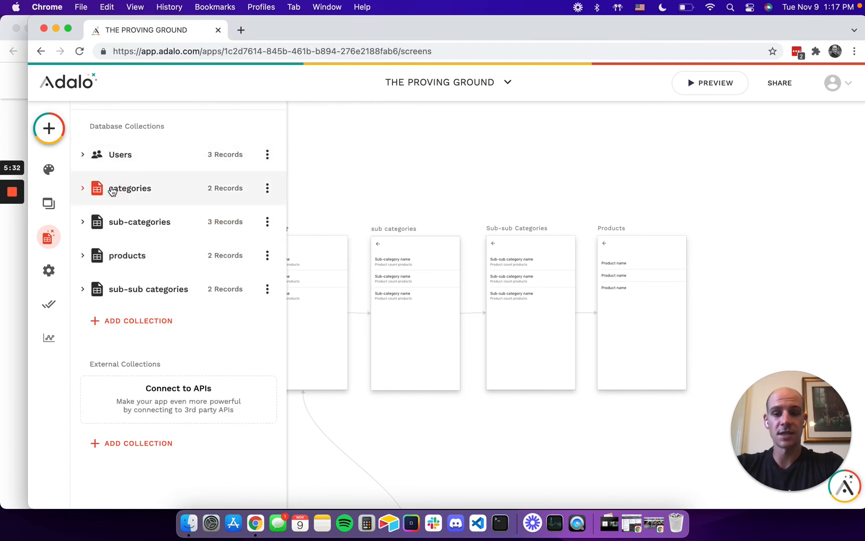
pyautogui.click(111, 190)
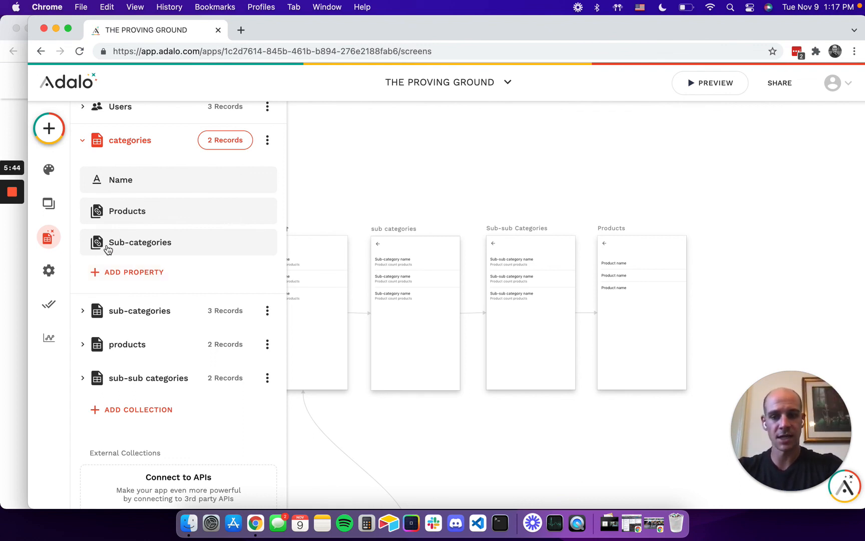
pyautogui.click(106, 312)
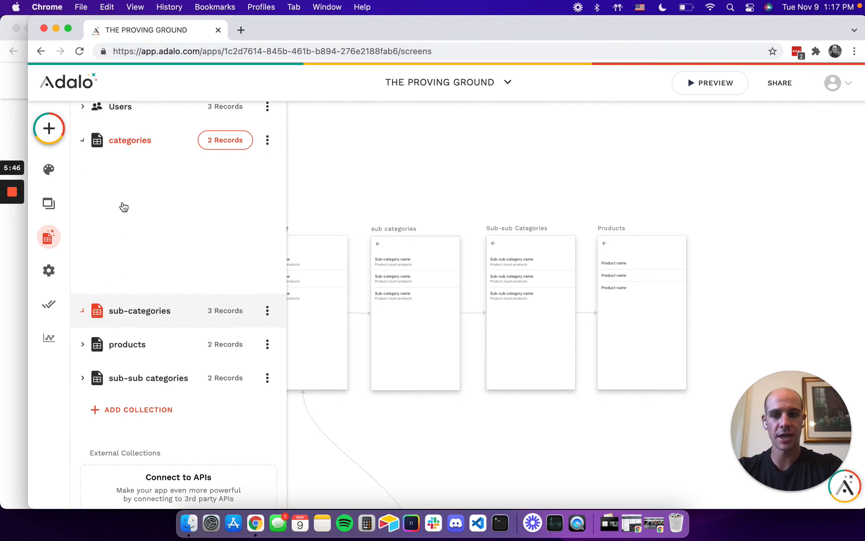